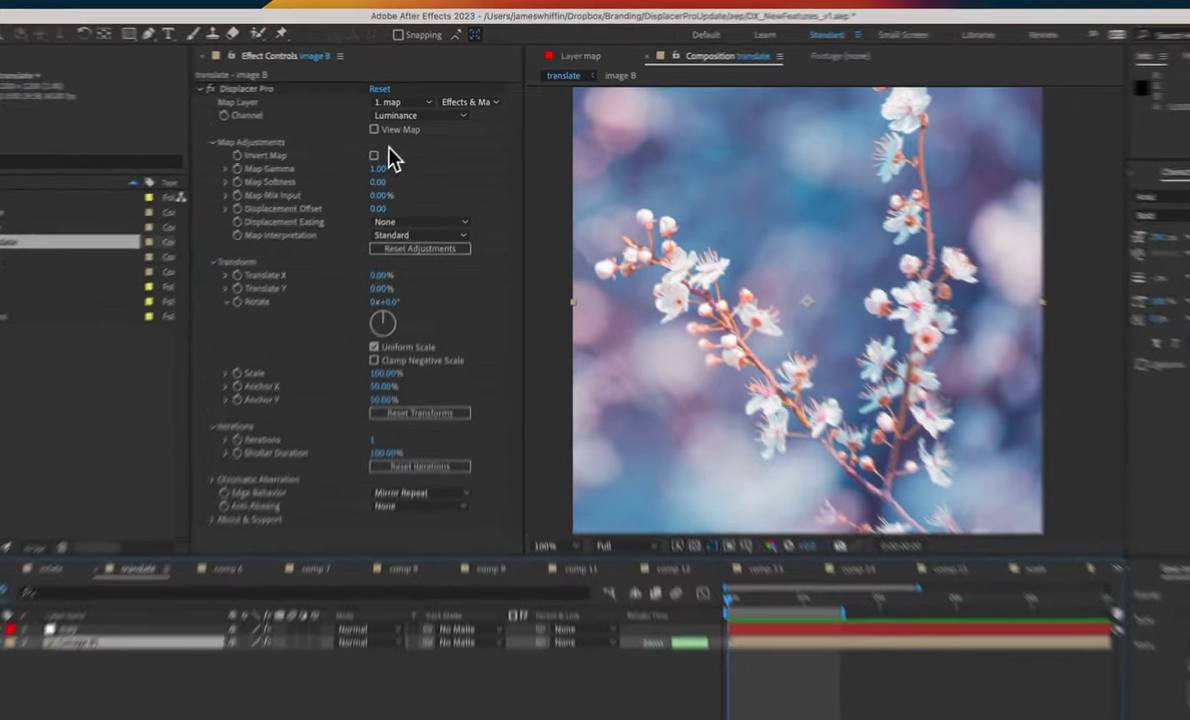
Preview the displacement map, return to the displaced blossom, and nudge Translate X sideways.
{"action": "left_click", "coordinate": [404, 125]}
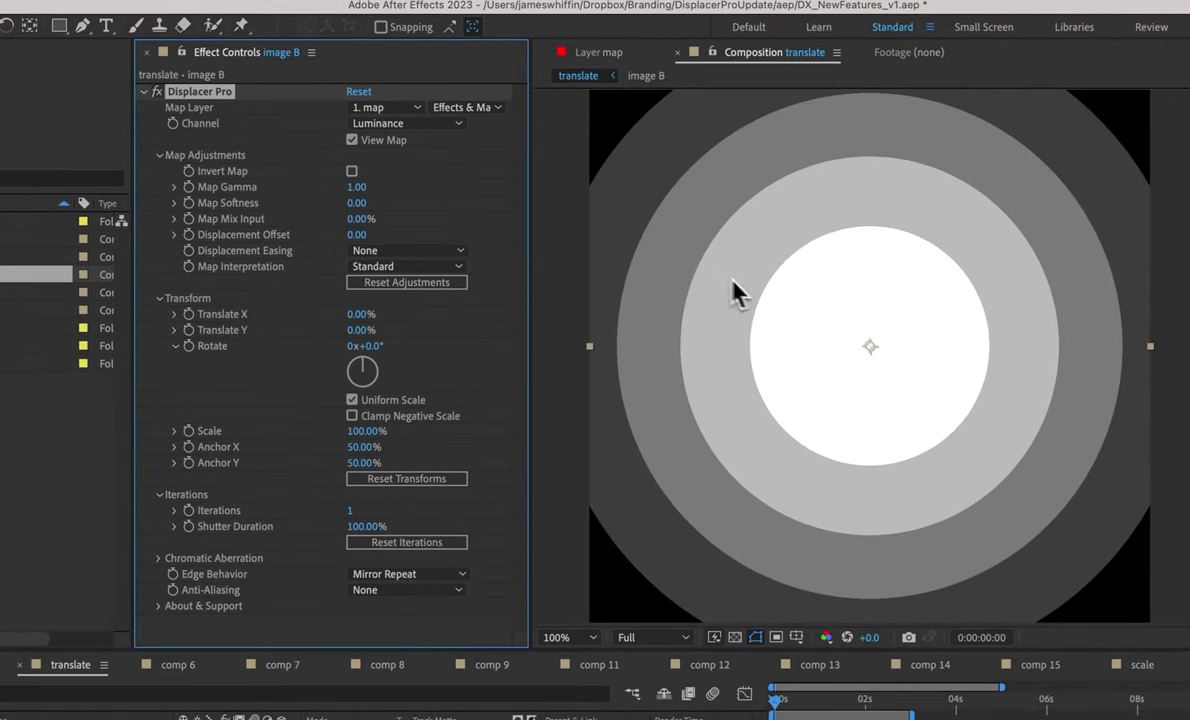
{"action": "left_click", "coordinate": [352, 141]}
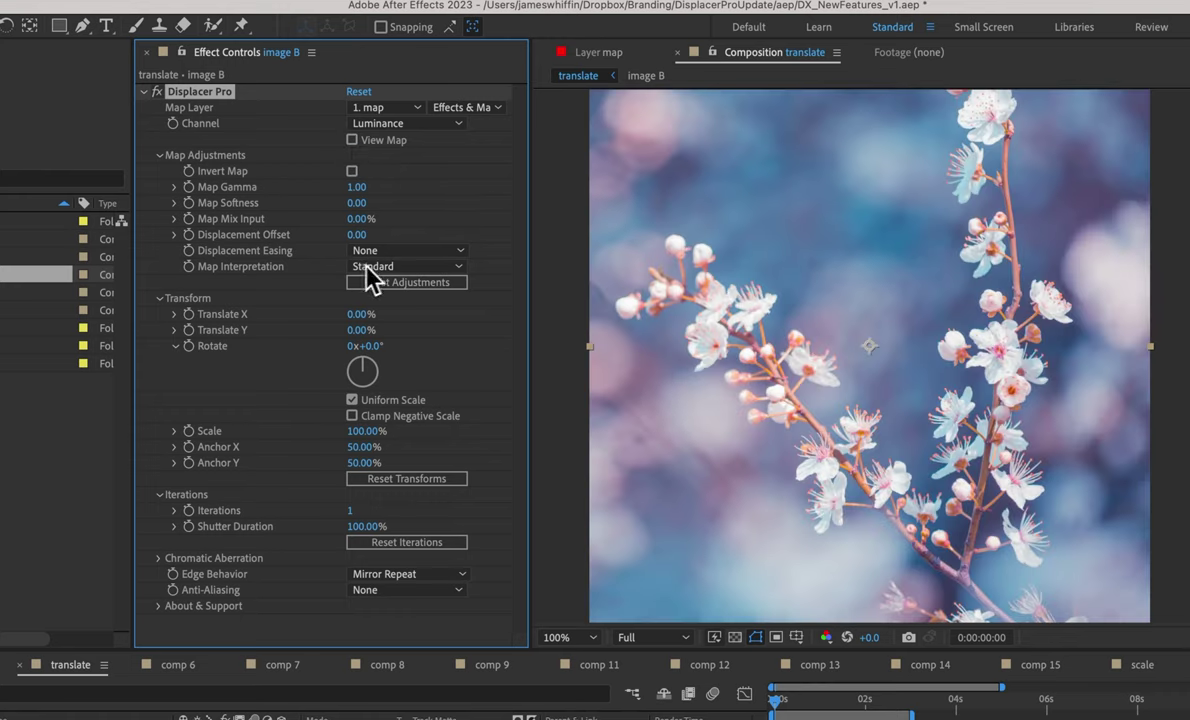
{"action": "mouse_move", "coordinate": [358, 316]}
{"action": "left_mouse_down"}
{"action": "mouse_move", "coordinate": [388, 315]}
{"action": "mouse_move", "coordinate": [364, 316]}
{"action": "left_mouse_up"}
Compare Legacy map interpretation with more X shift, then return to Standard with View Map on.
{"action": "left_click", "coordinate": [375, 267]}
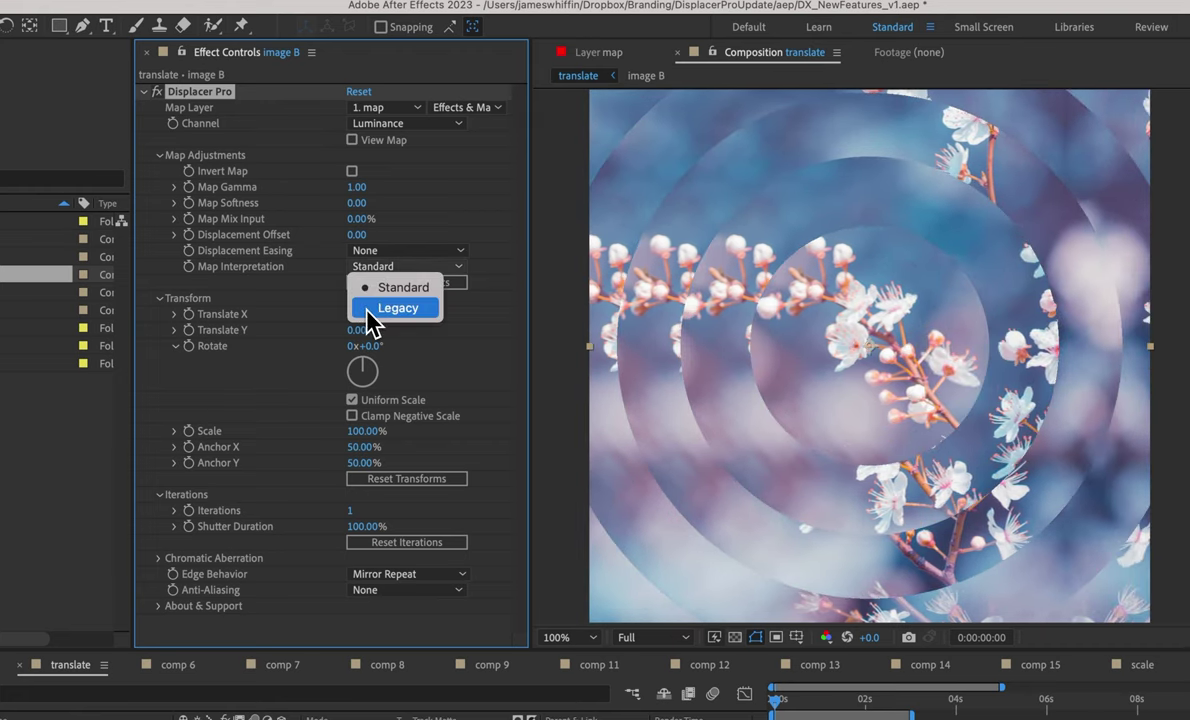
{"action": "left_click", "coordinate": [396, 308]}
{"action": "left_click_drag", "start_coordinate": [358, 315], "coordinate": [372, 310]}
{"action": "left_click", "coordinate": [405, 266]}
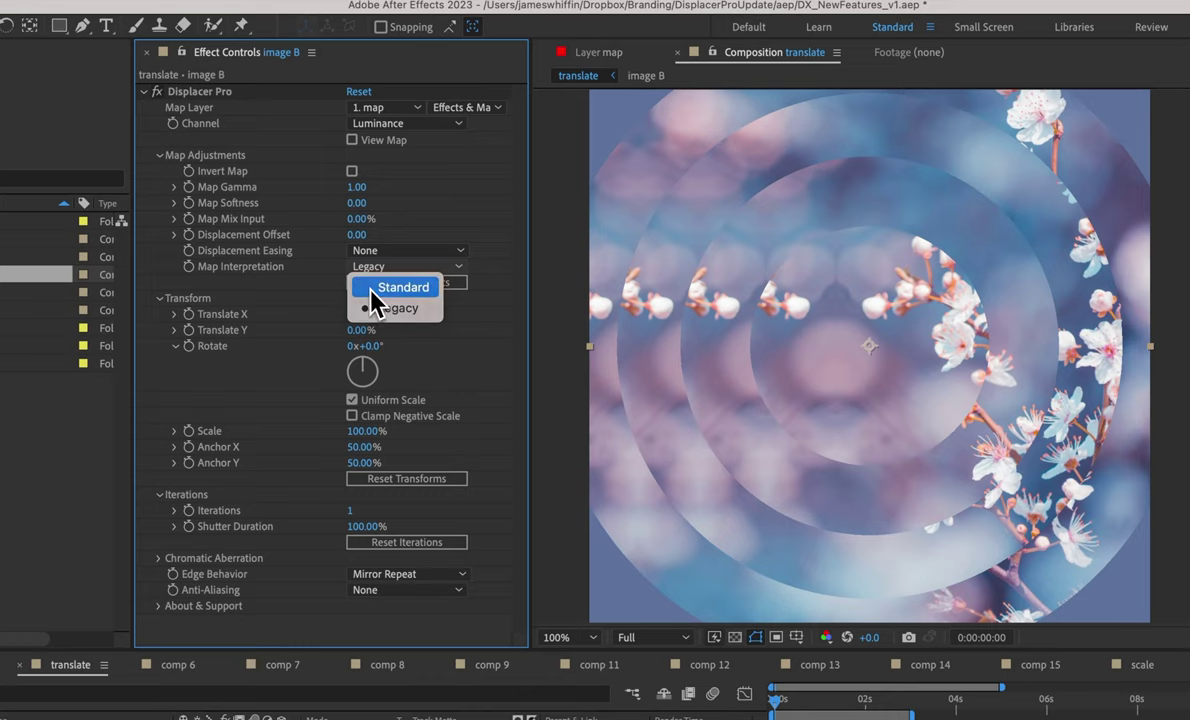
{"action": "left_click", "coordinate": [392, 282]}
{"action": "left_click", "coordinate": [352, 140]}
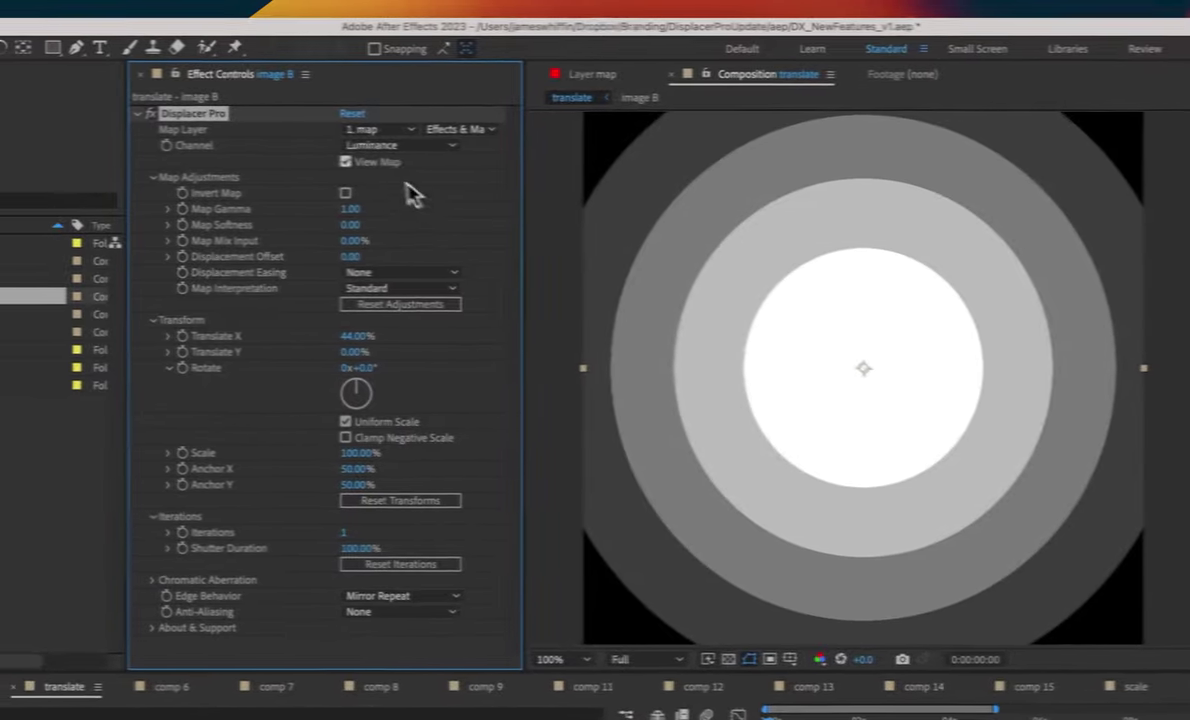
Raise Translate X, set Map Mix Input to 20%, and view the ring-displaced blossom.
{"action": "left_click", "coordinate": [78, 158]}
{"action": "mouse_move", "coordinate": [392, 340]}
{"action": "left_mouse_down"}
{"action": "mouse_move", "coordinate": [380, 340]}
{"action": "mouse_move", "coordinate": [391, 330]}
{"action": "left_mouse_up"}
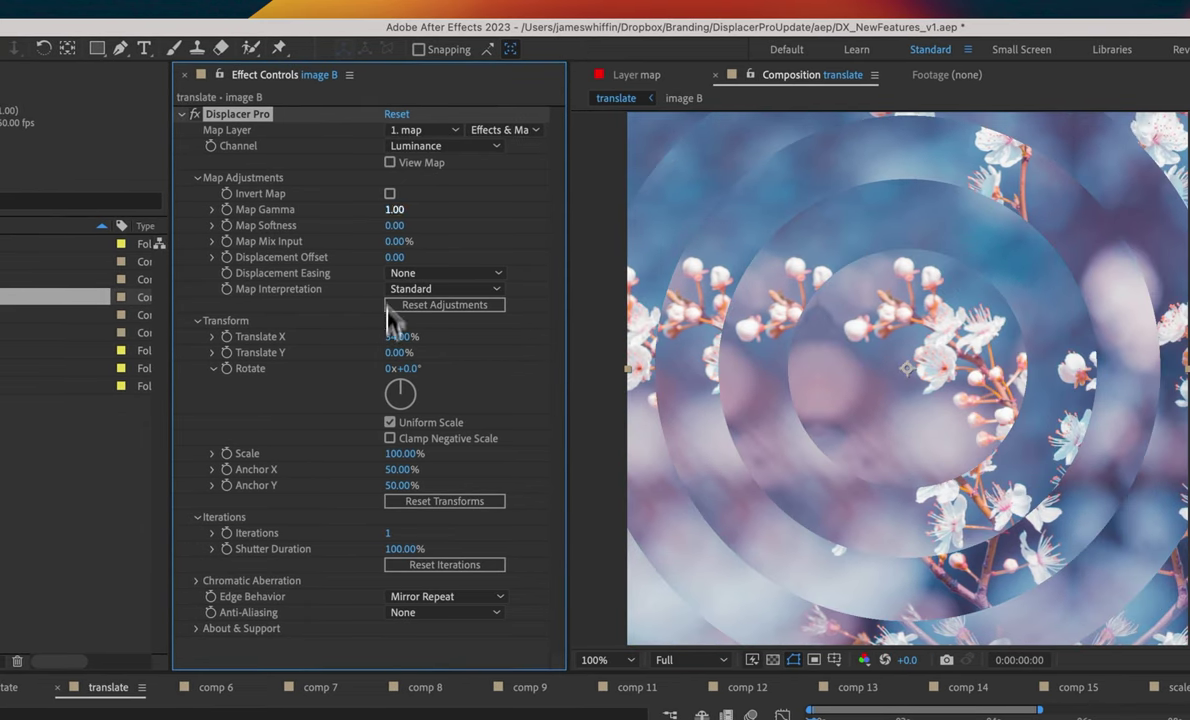
{"action": "left_click", "coordinate": [390, 163]}
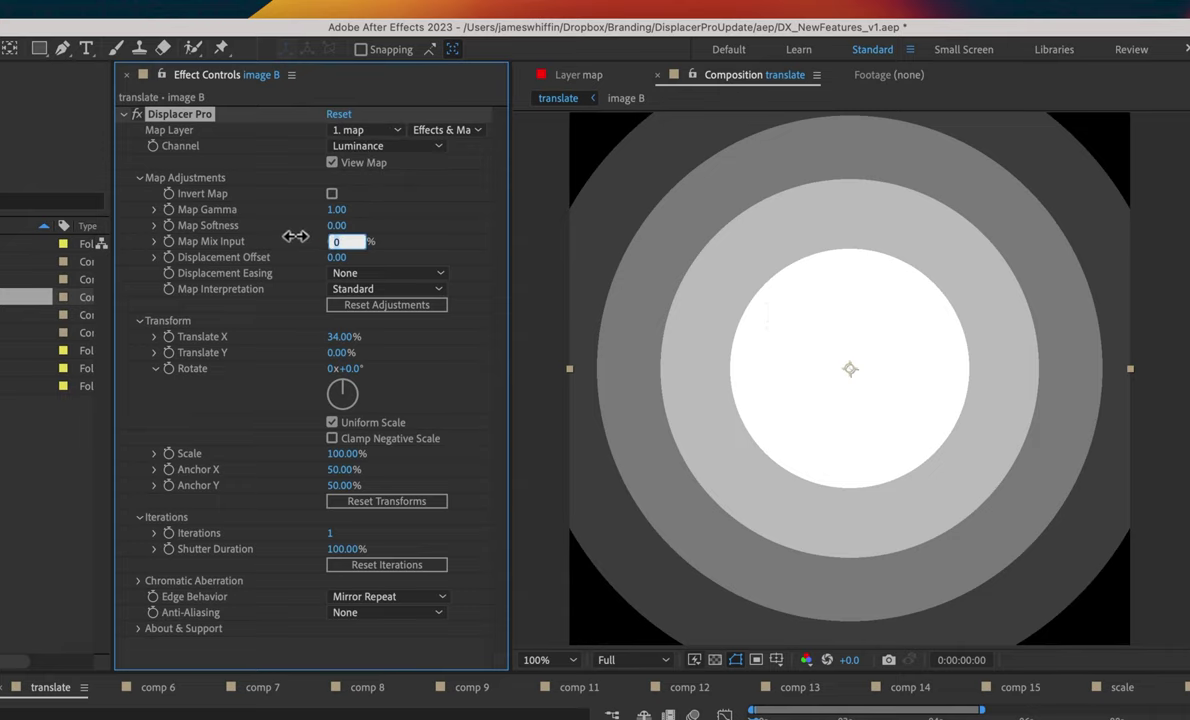
{"action": "key", "text": "Return"}
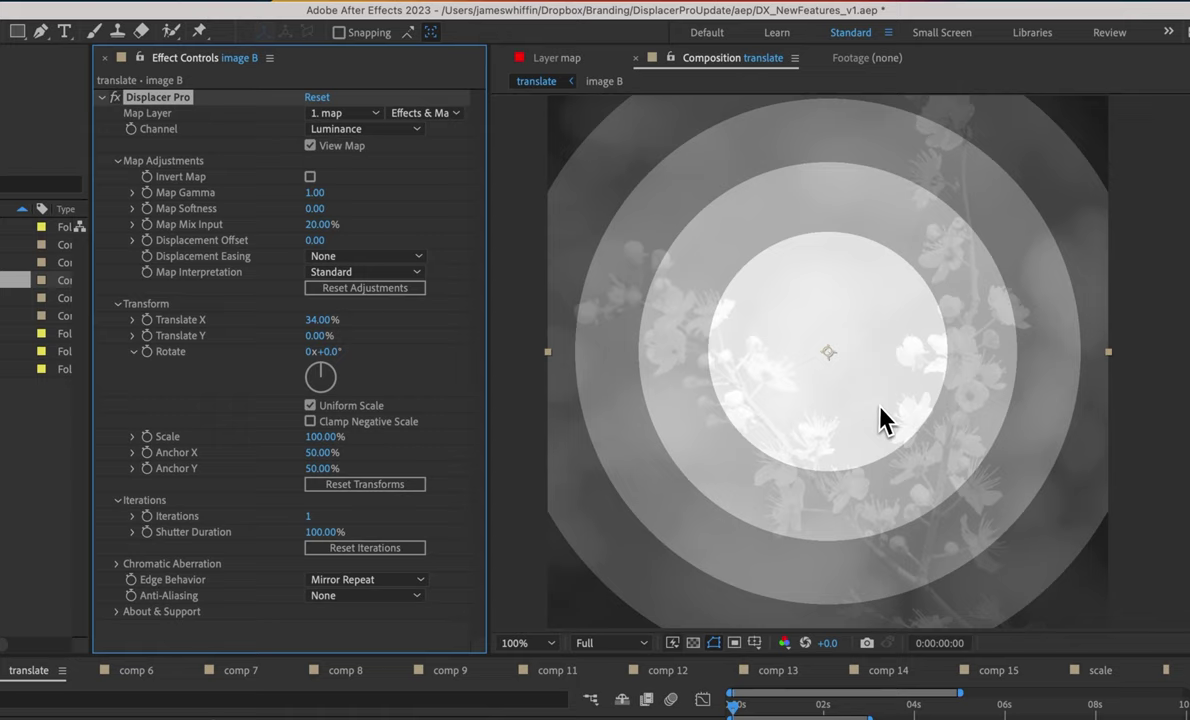
{"action": "left_click", "coordinate": [309, 144]}
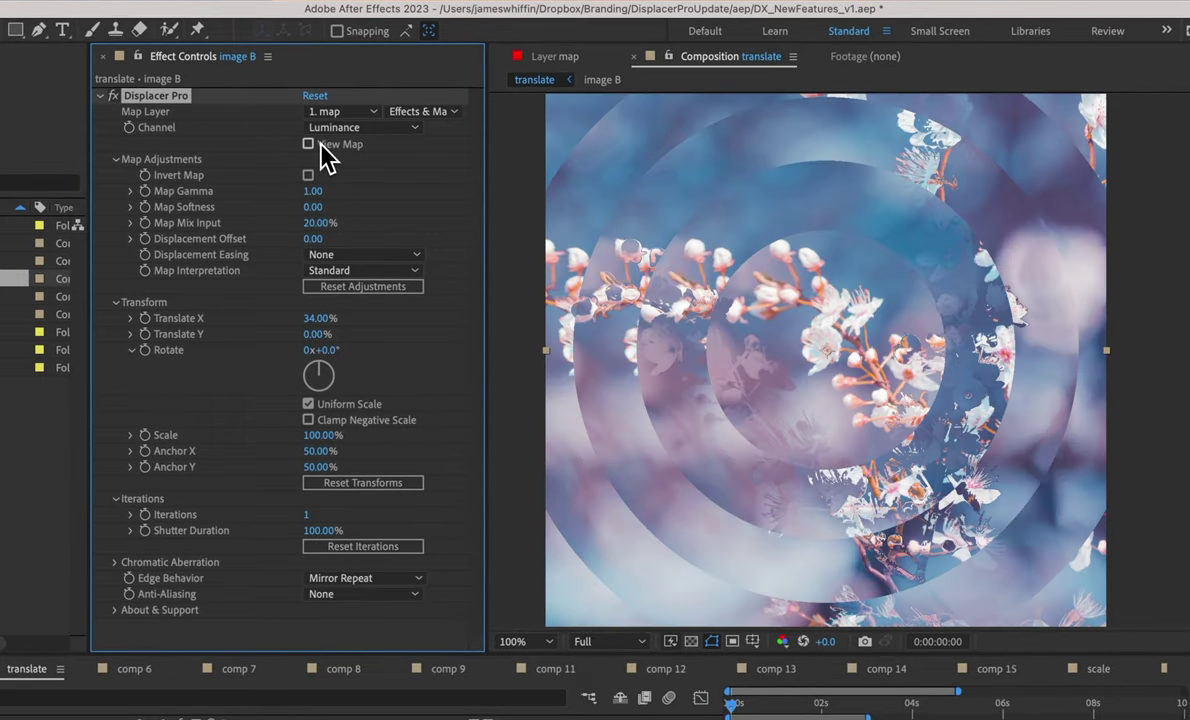
Push Translate X to 114% and try a Map Softness of 5.
{"action": "left_click_drag", "start_coordinate": [376, 293], "coordinate": [461, 293]}
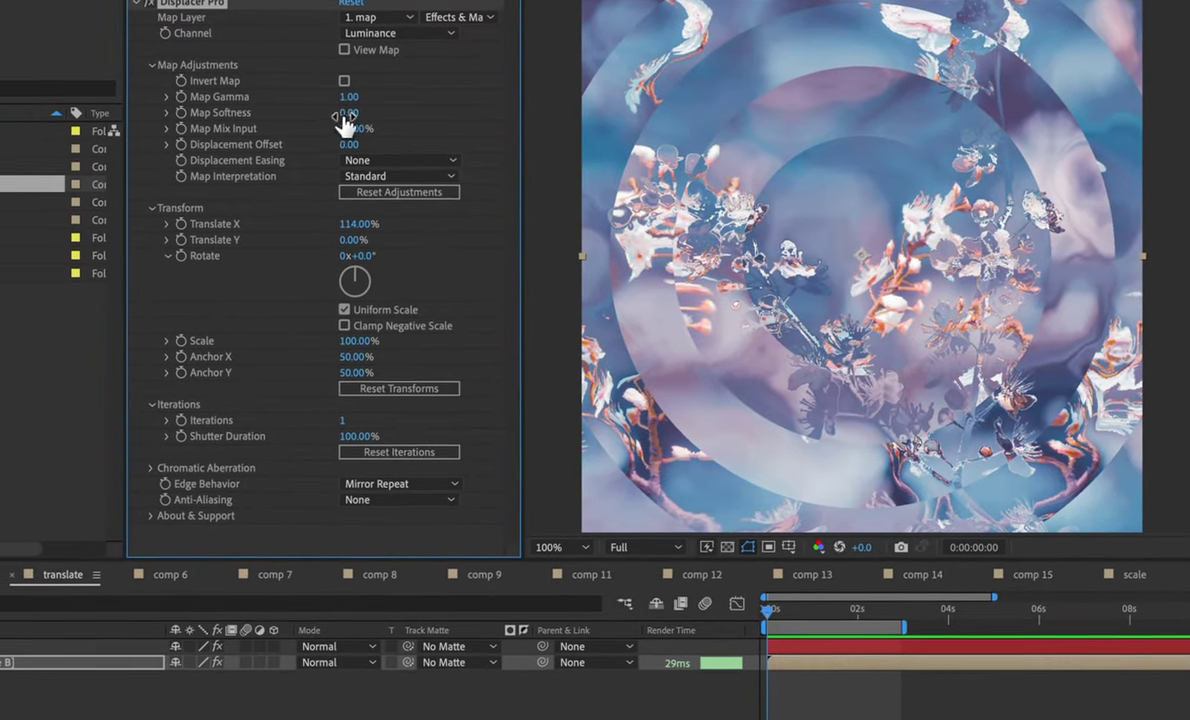
{"action": "left_click", "coordinate": [251, 133]}
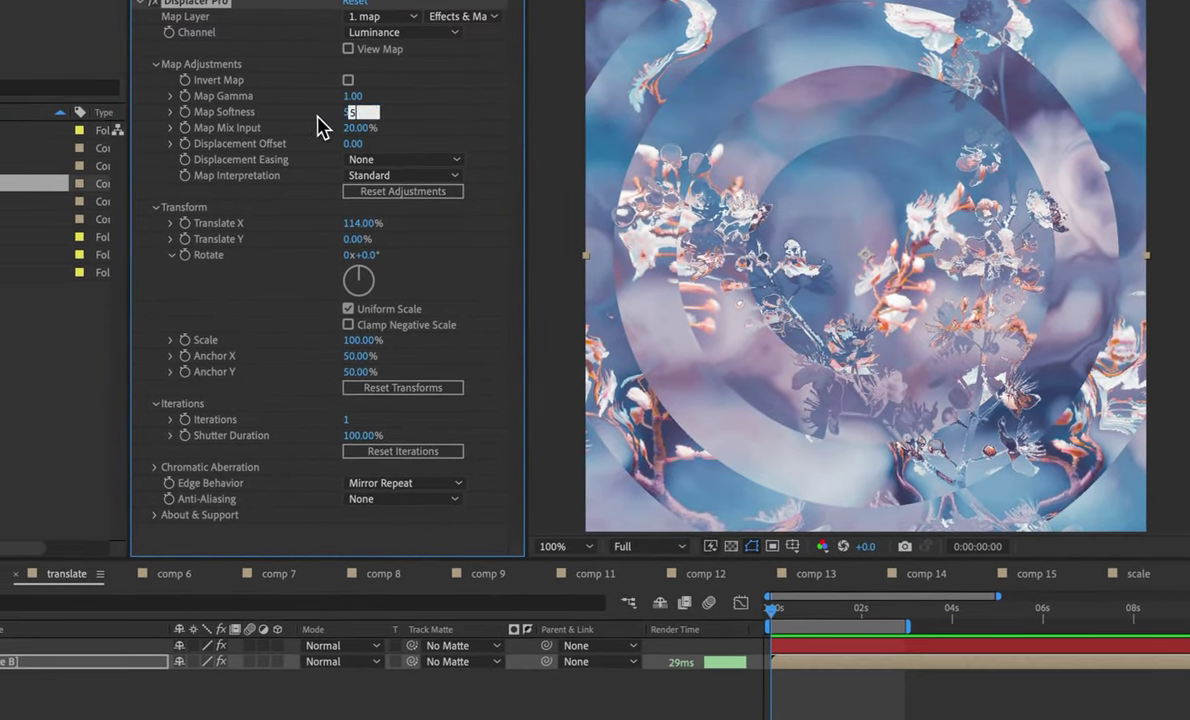
{"action": "type", "text": "5"}
{"action": "key", "text": "Return"}
Try 2x anti-aliasing, then undo the softness and anti-aliasing changes.
{"action": "left_click", "coordinate": [368, 505]}
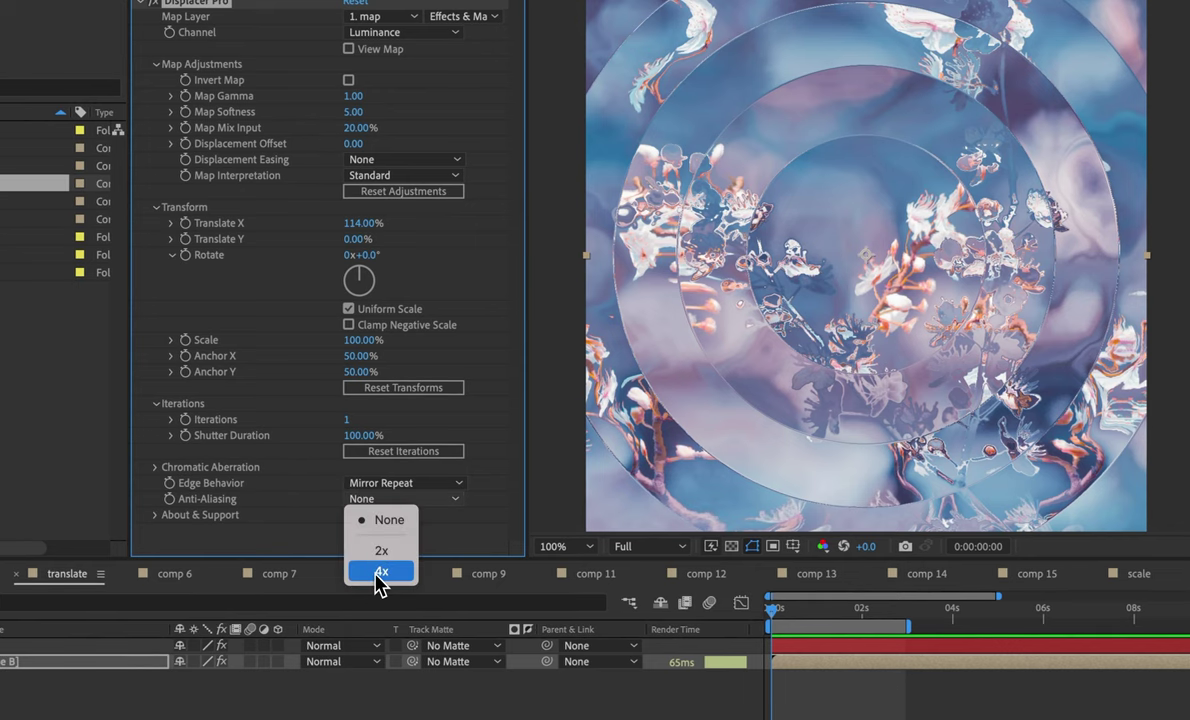
{"action": "left_click", "coordinate": [382, 552]}
{"action": "key", "text": "ctrl+z"}
{"action": "key", "text": "ctrl+z"}
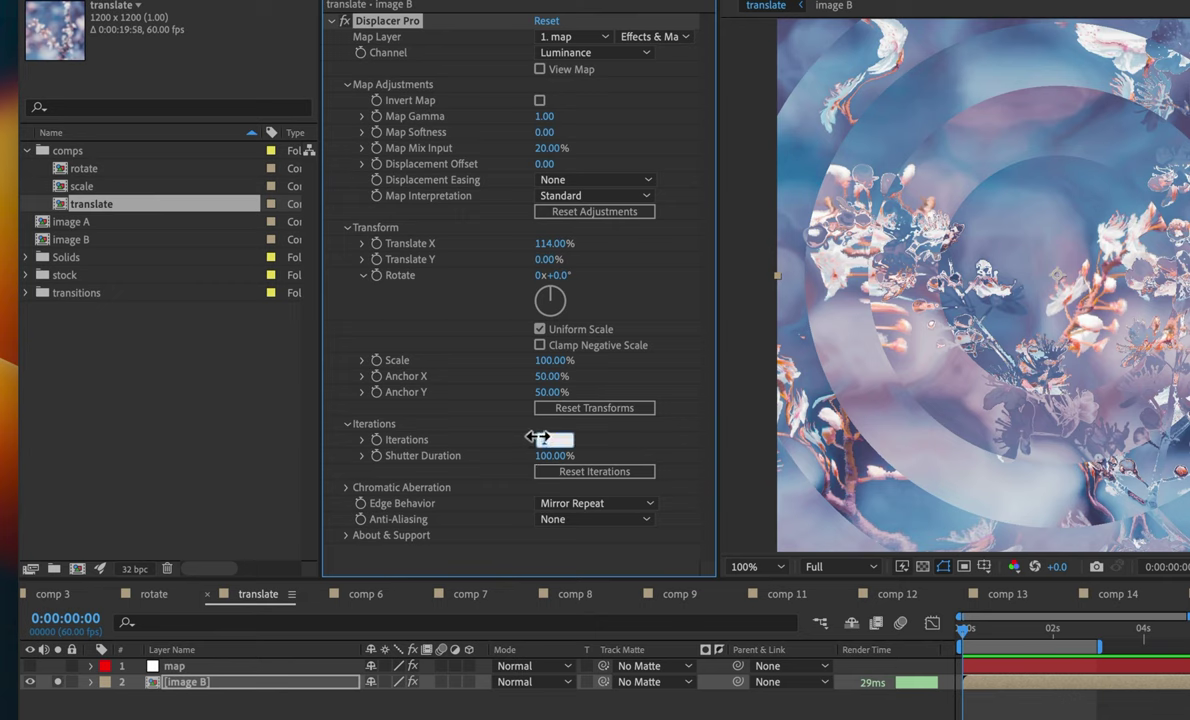
Set Iterations to 10 with 10% shutter duration, comparing against a reset and undoing it.
{"action": "key", "text": "Tab"}
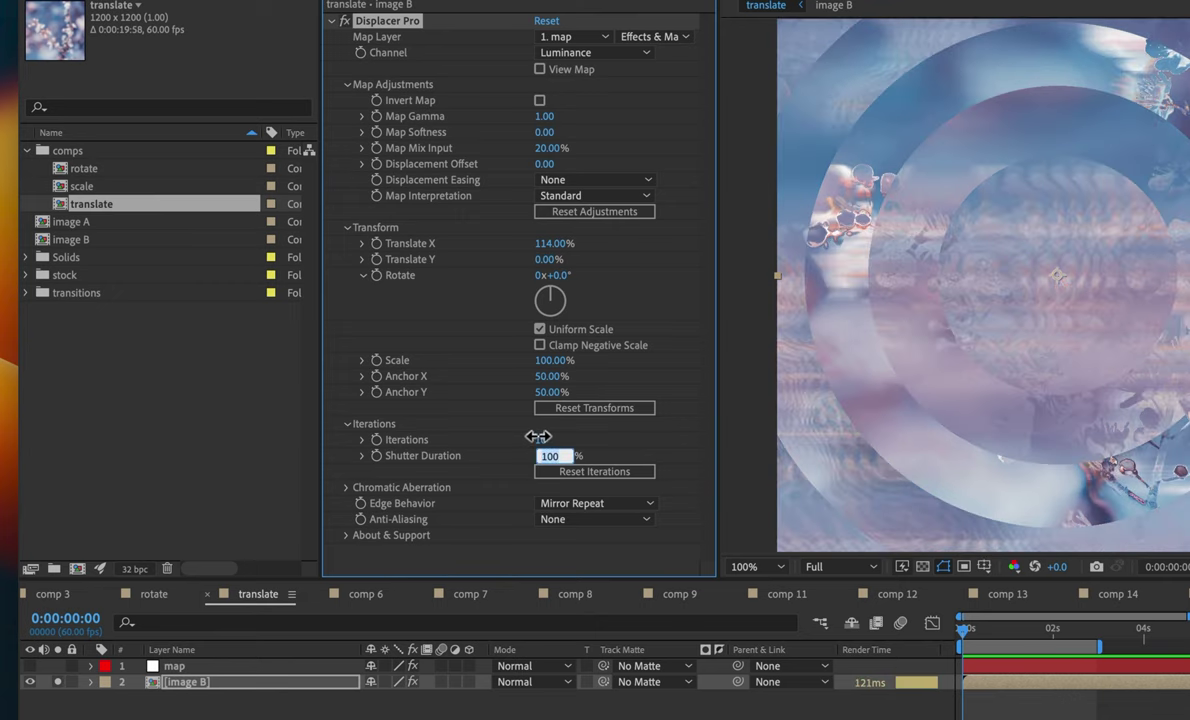
{"action": "key", "text": "Return"}
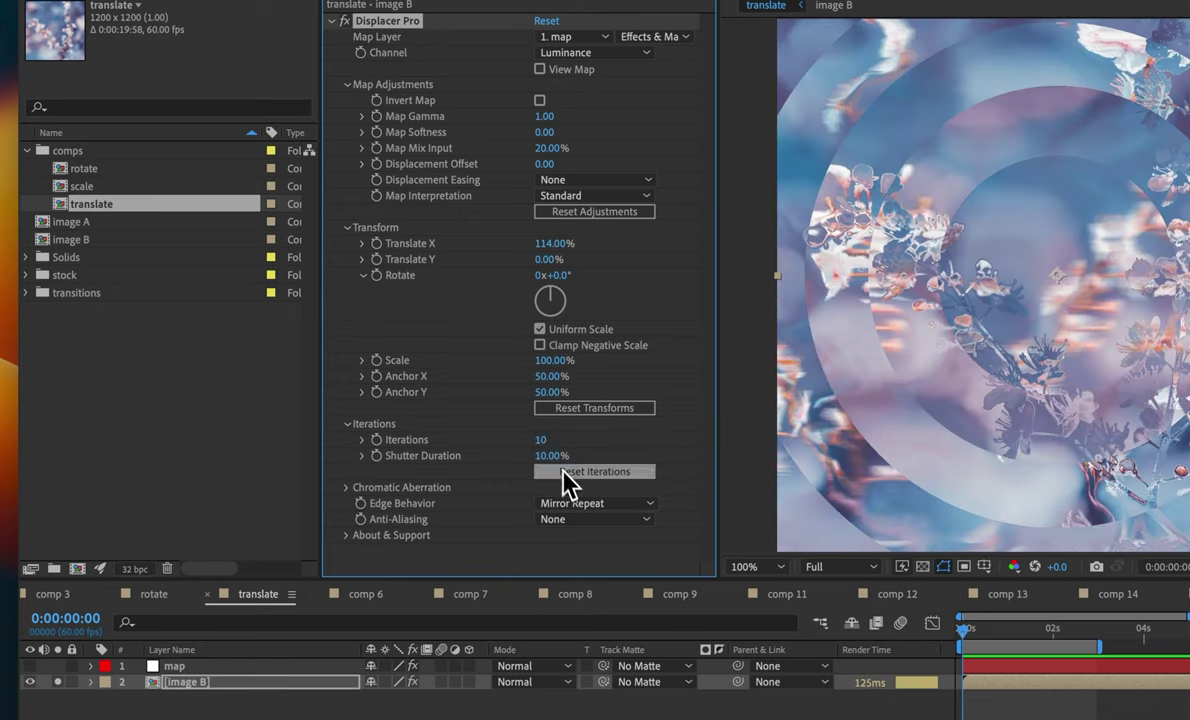
{"action": "left_click", "coordinate": [562, 484]}
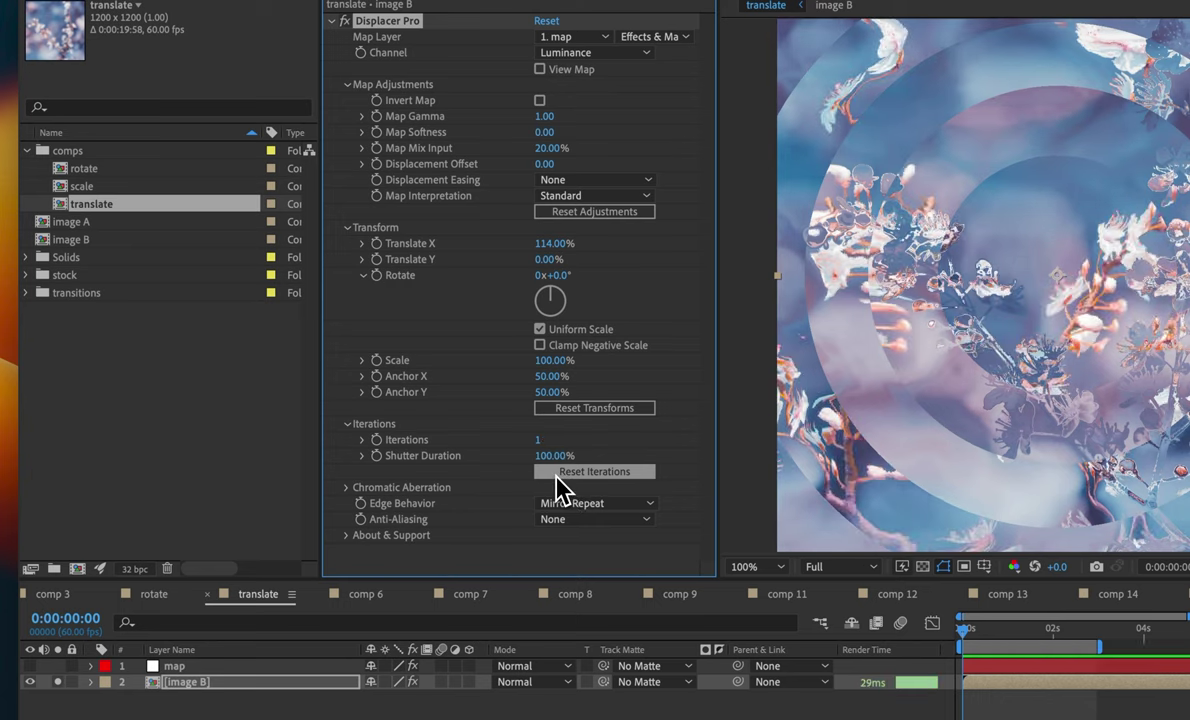
{"action": "key", "text": "ctrl+z"}
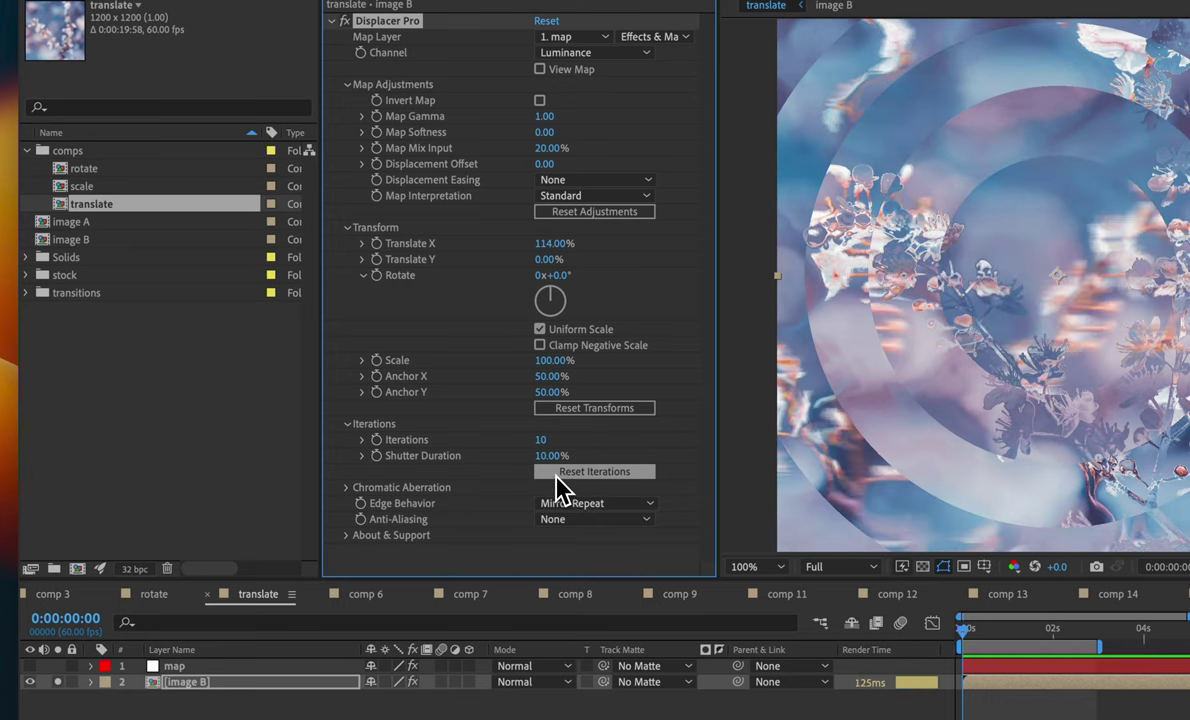
Compare the reset once more, restore the 10-iteration settings, and open the rotate composition.
{"action": "left_click", "coordinate": [562, 484]}
{"action": "key", "text": "ctrl+z"}
{"action": "left_click", "coordinate": [478, 473]}
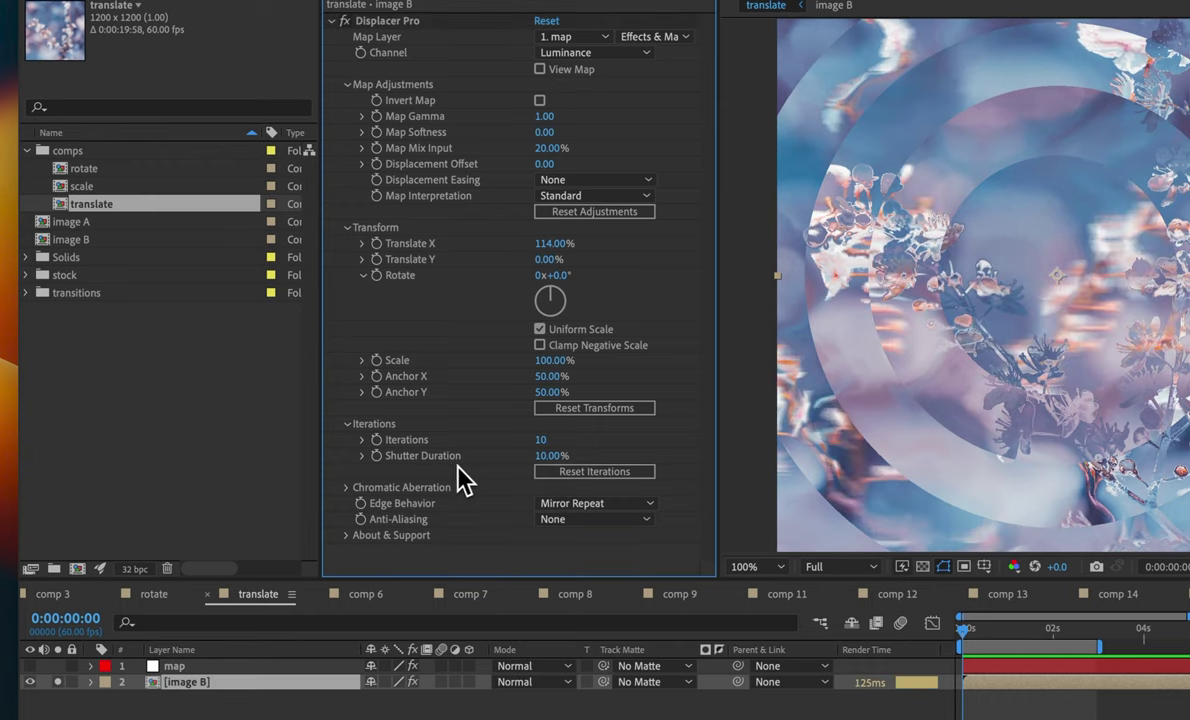
{"action": "double_click", "coordinate": [79, 174]}
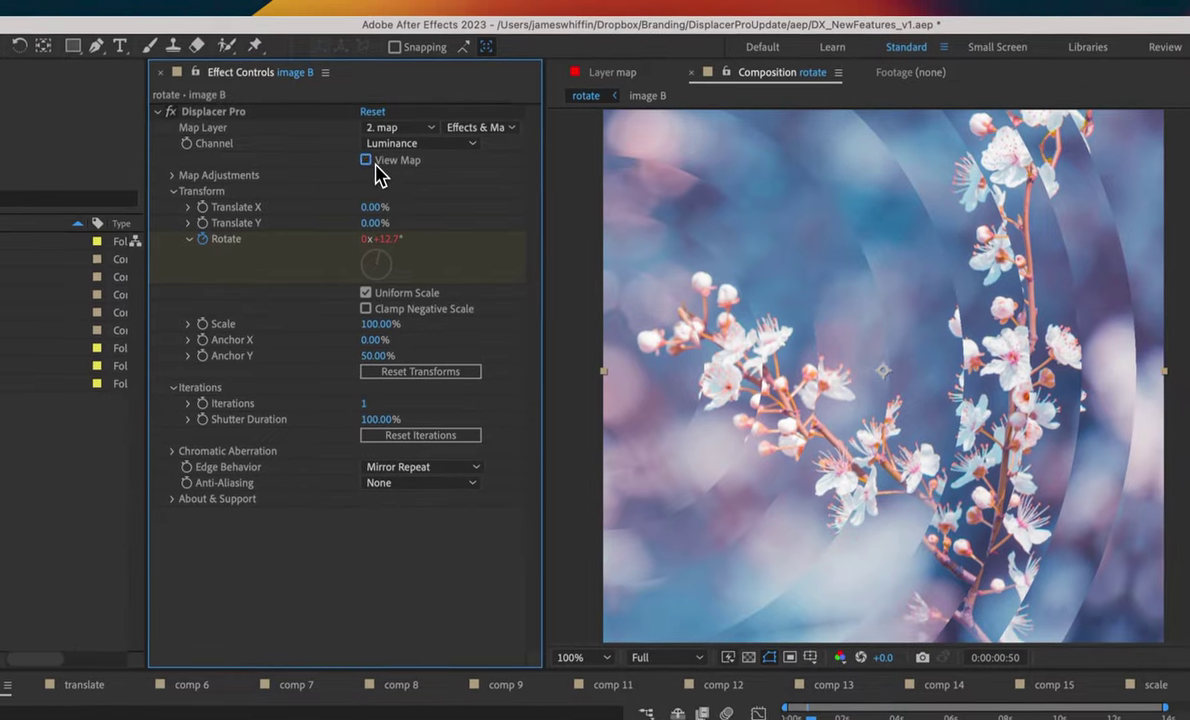
Check the rotate composition's displacement map, then preview the rotating blossom animation.
{"action": "left_click", "coordinate": [366, 160]}
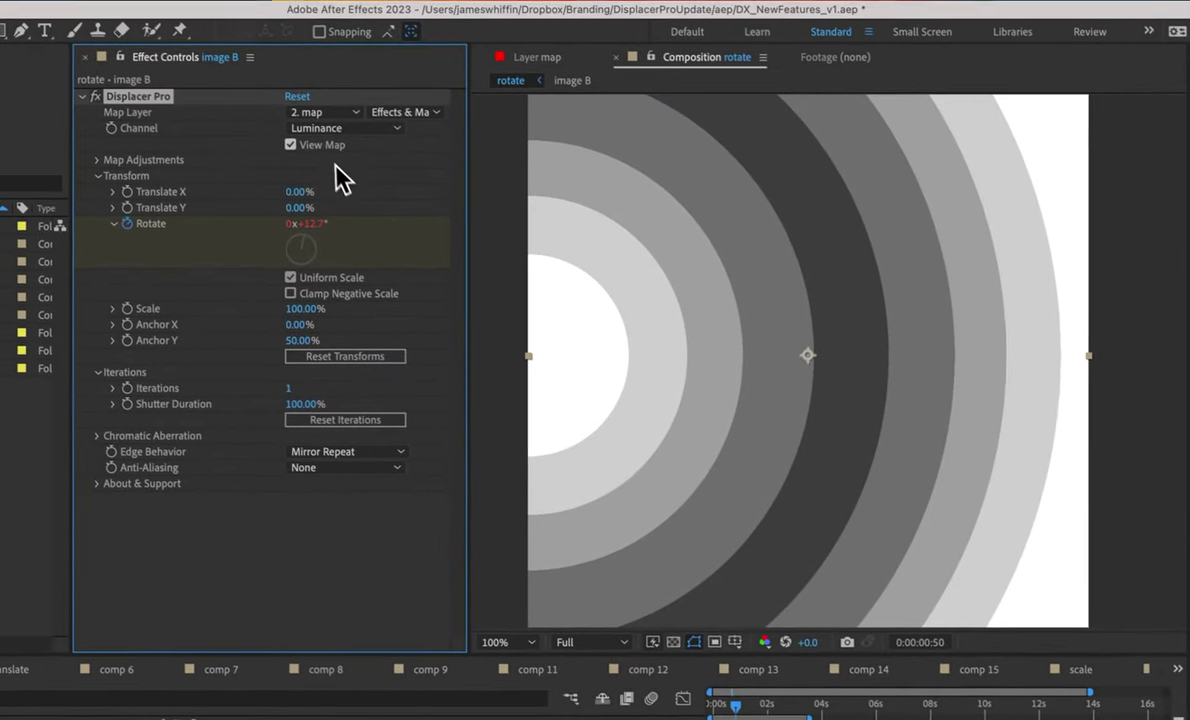
{"action": "left_click", "coordinate": [333, 150]}
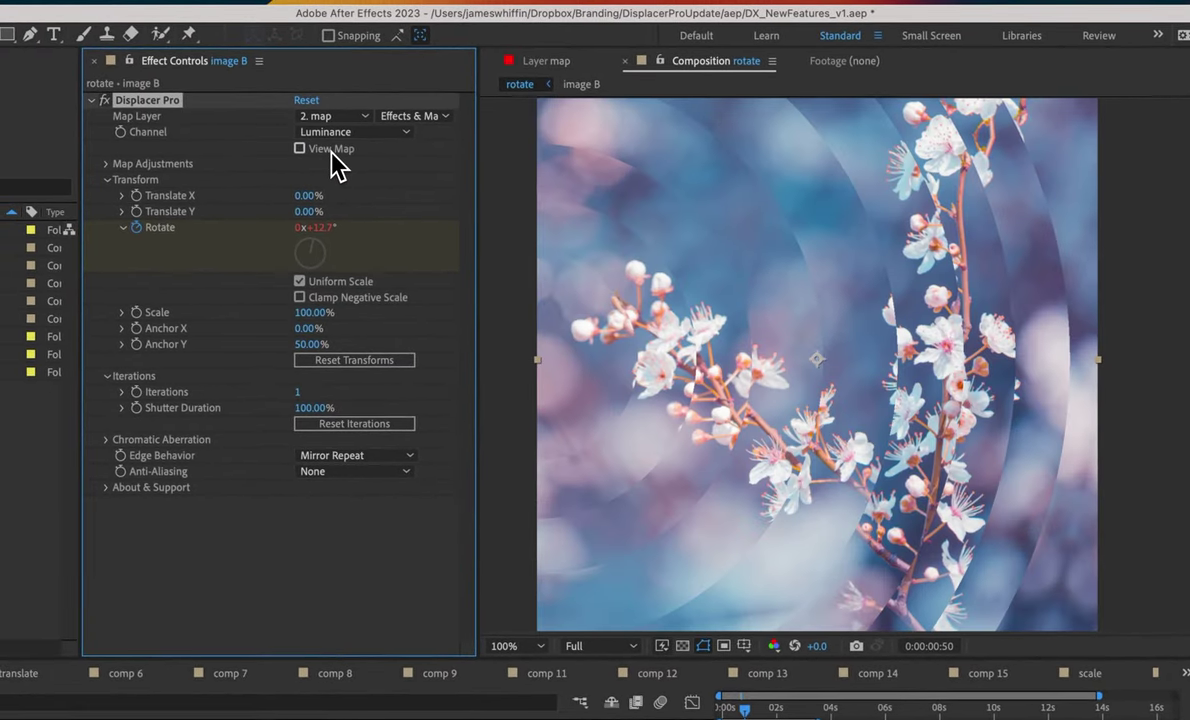
{"action": "key", "text": "space"}
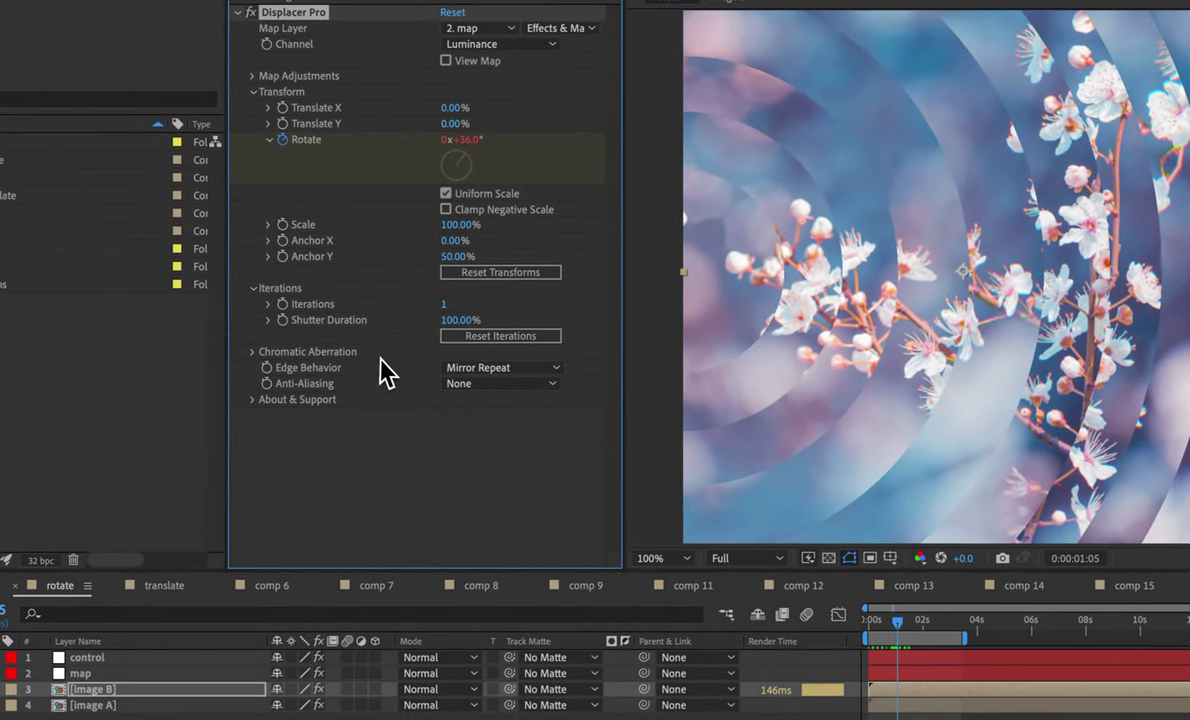
Set Iterations to 50 with 200% shutter duration and preview the motion-blurred rotation.
{"action": "left_click", "coordinate": [445, 304]}
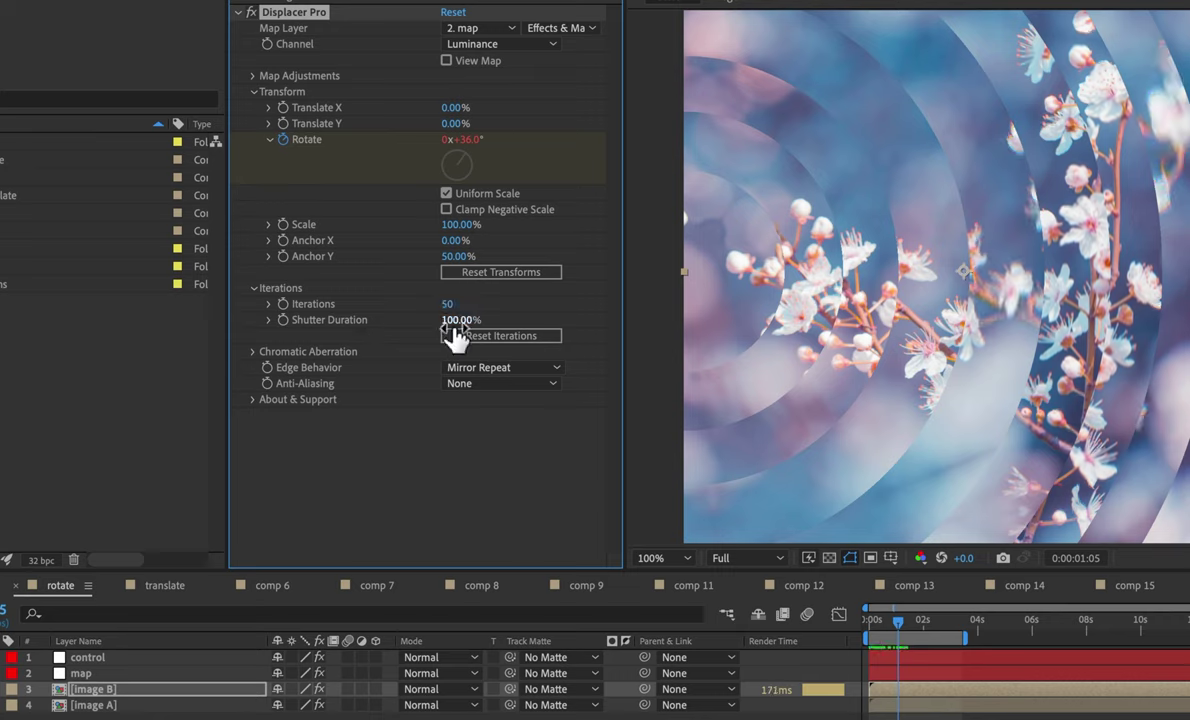
{"action": "left_click_drag", "start_coordinate": [449, 330], "coordinate": [220, 322]}
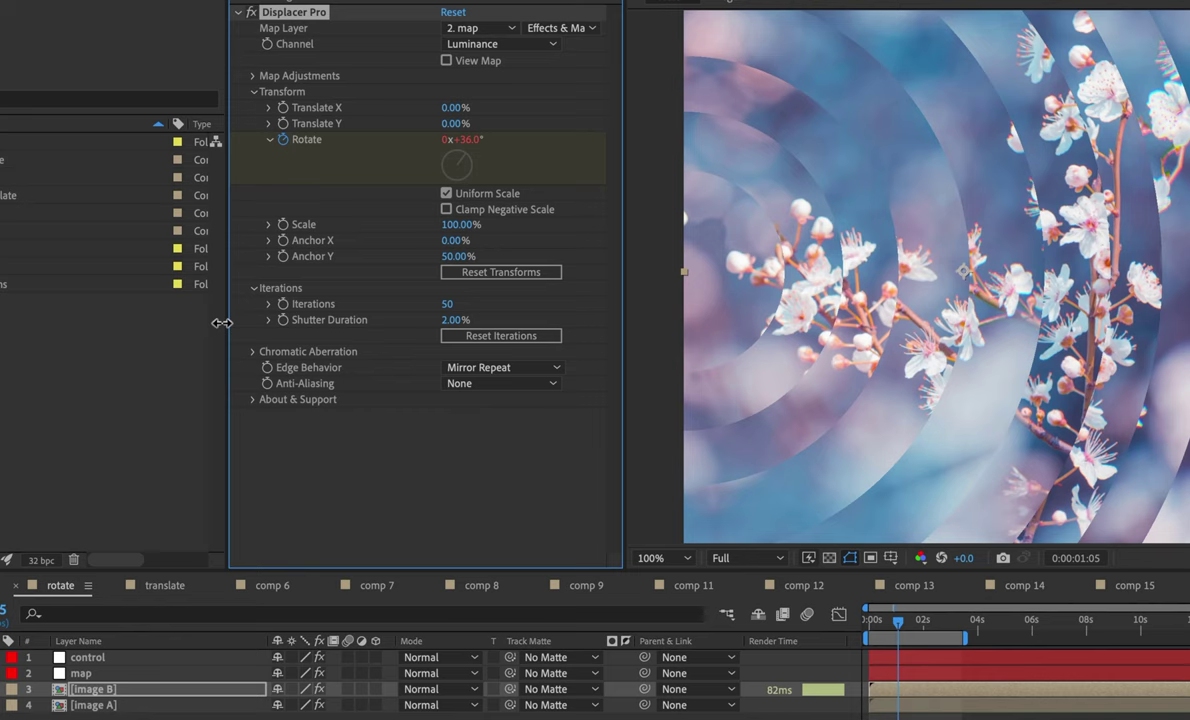
{"action": "left_click", "coordinate": [515, 336]}
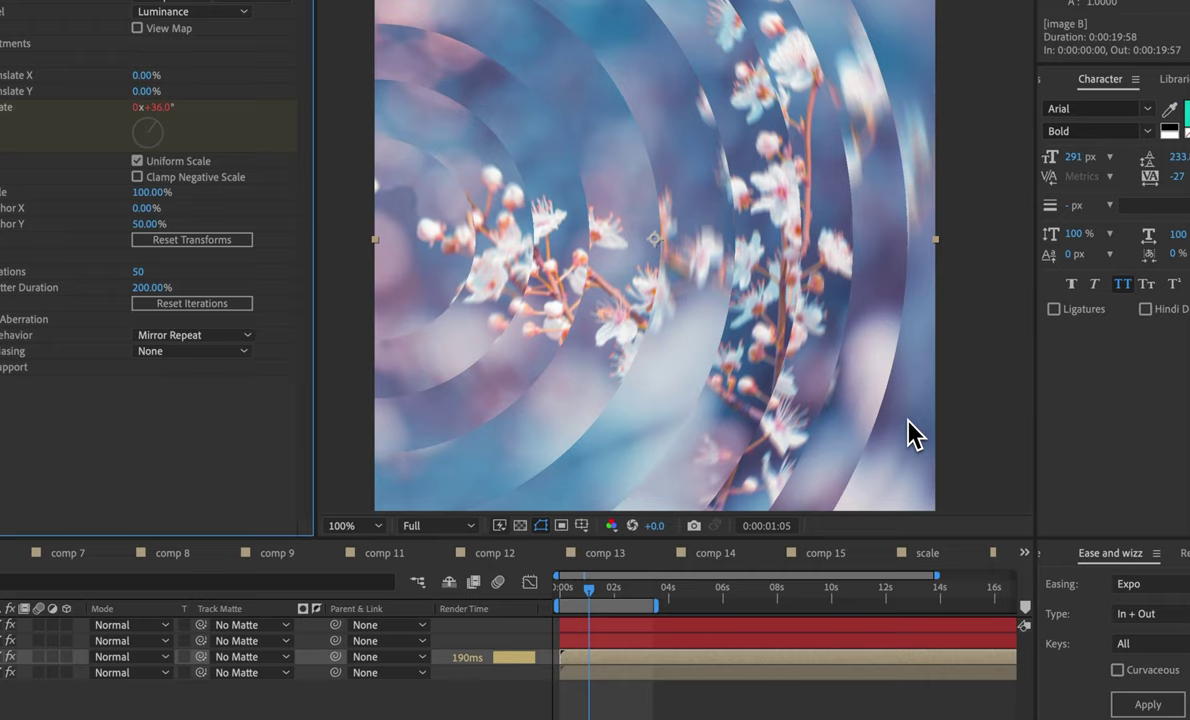
{"action": "key", "text": "space"}
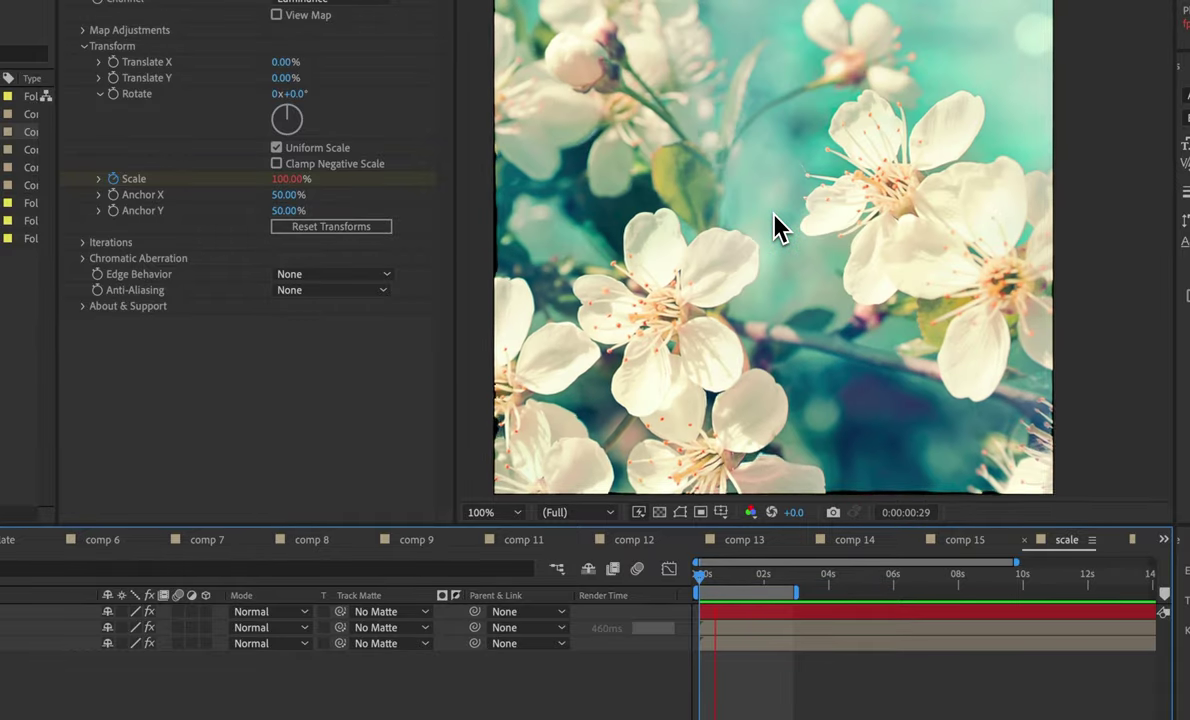
Scrub the scale animation, enable Clamp Negative Scale, and play the result.
{"action": "mouse_move", "coordinate": [757, 578]}
{"action": "left_mouse_down"}
{"action": "mouse_move", "coordinate": [738, 579]}
{"action": "mouse_move", "coordinate": [760, 585]}
{"action": "left_mouse_up"}
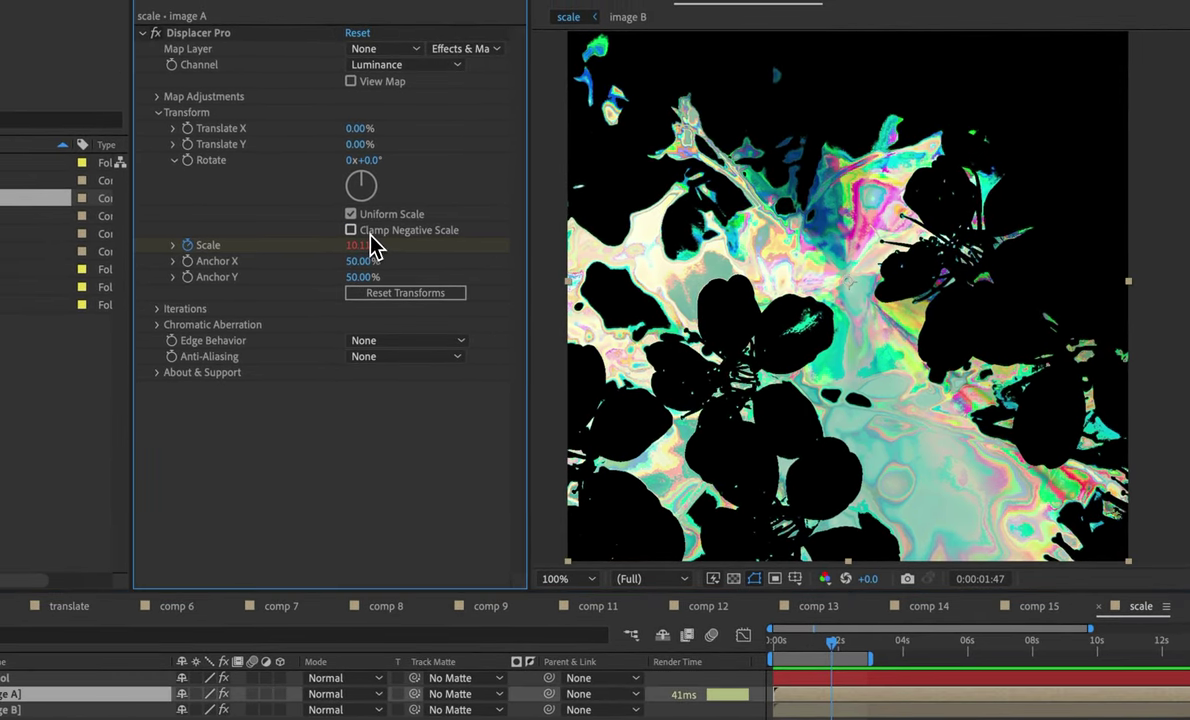
{"action": "left_click", "coordinate": [351, 230]}
{"action": "key", "text": "space"}
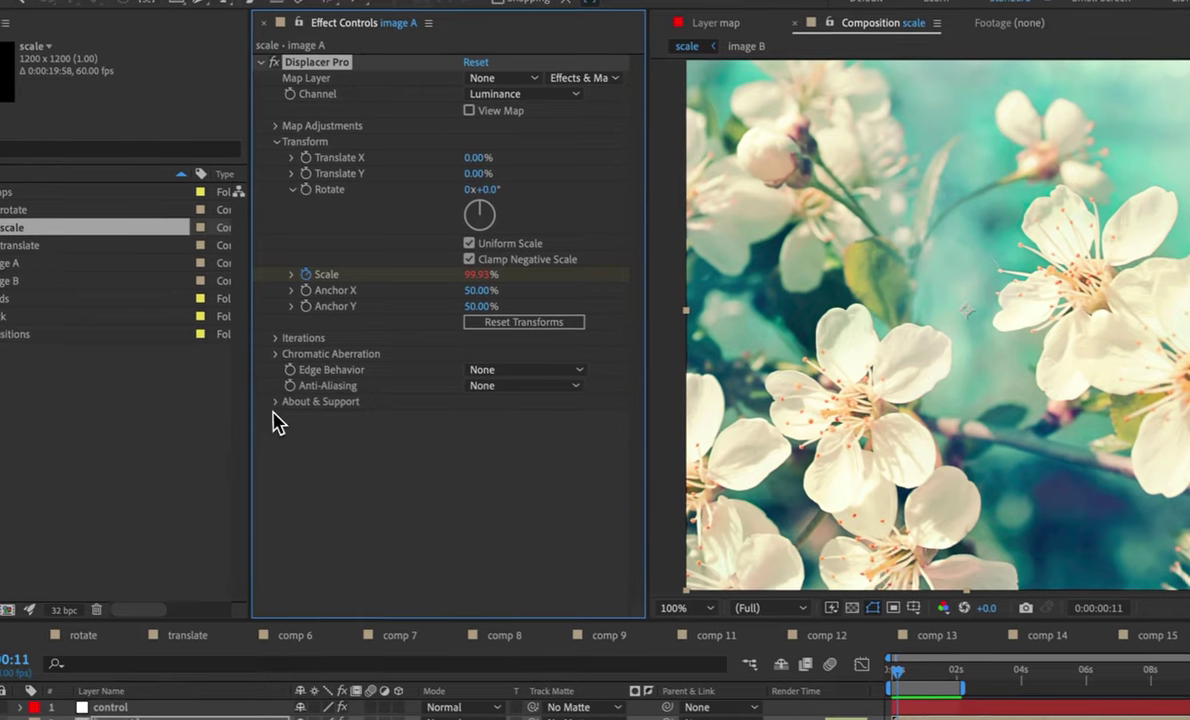
Open Displacer Pro's About & Support page, expand Usage, and scroll to the Written Documentation topics.
{"action": "left_click", "coordinate": [157, 372]}
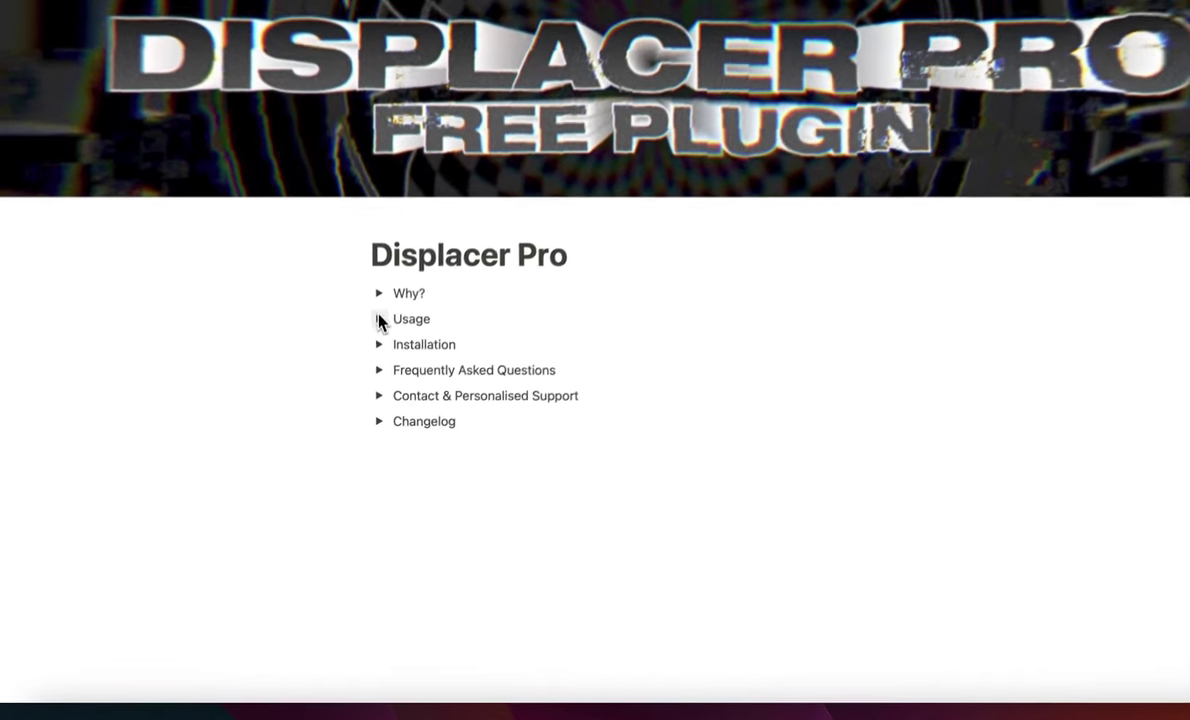
{"action": "left_click", "coordinate": [383, 298]}
{"action": "scroll", "coordinate": [318, 345], "scroll_direction": "down", "scroll_amount": 4}
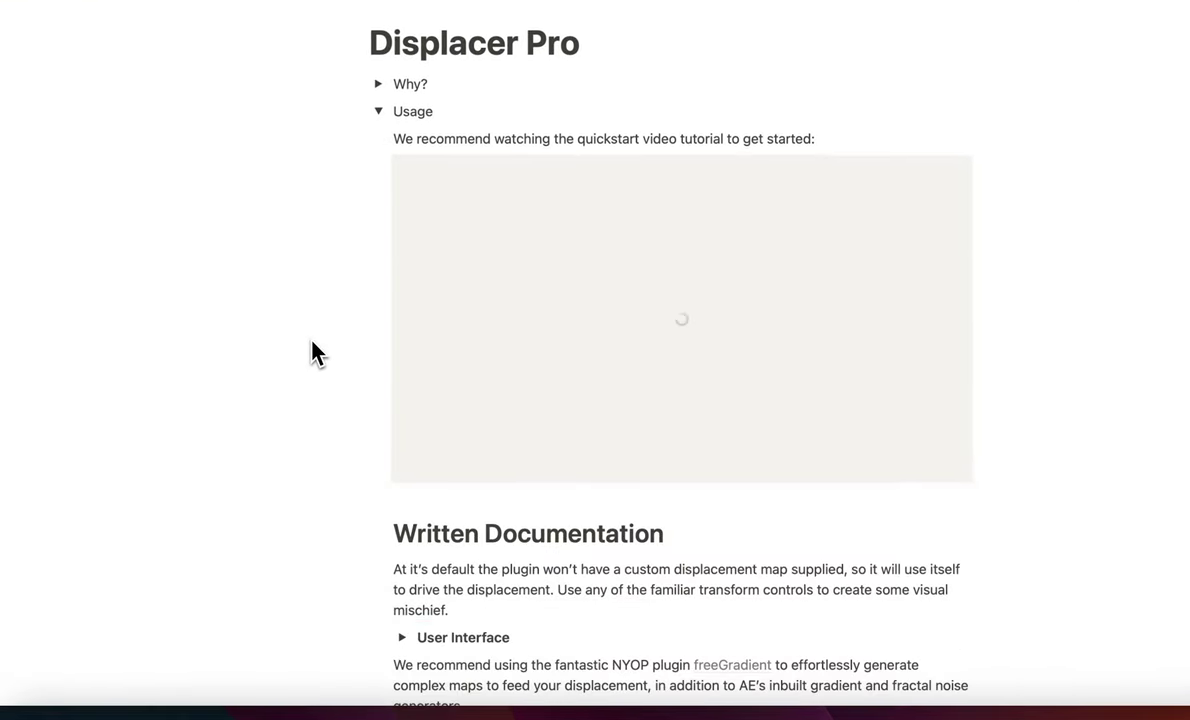
{"action": "scroll", "coordinate": [338, 350], "scroll_direction": "down", "scroll_amount": 4}
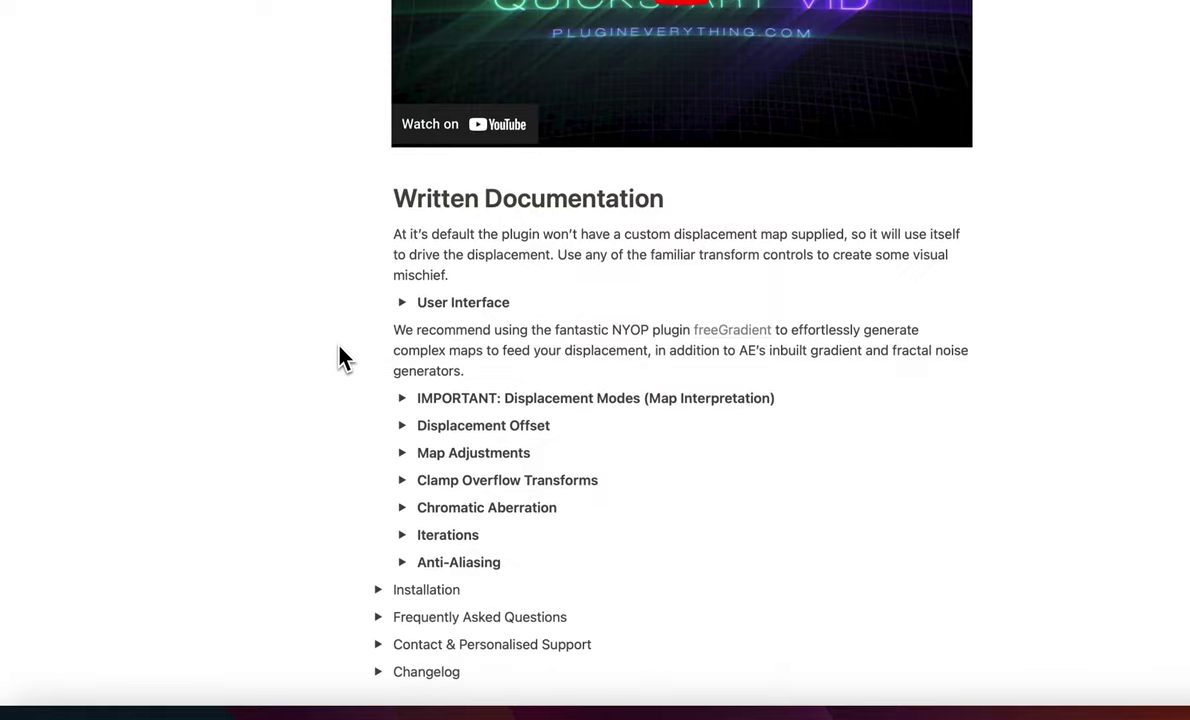